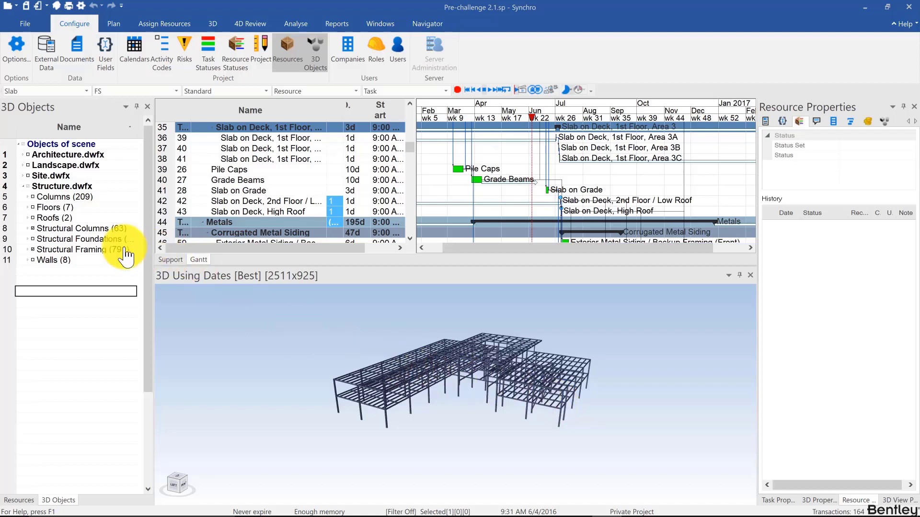
Step: Hide the Structural Columns and Structural Framing in the model and display the Floors of Structure.dwfx
left_click(33, 229)
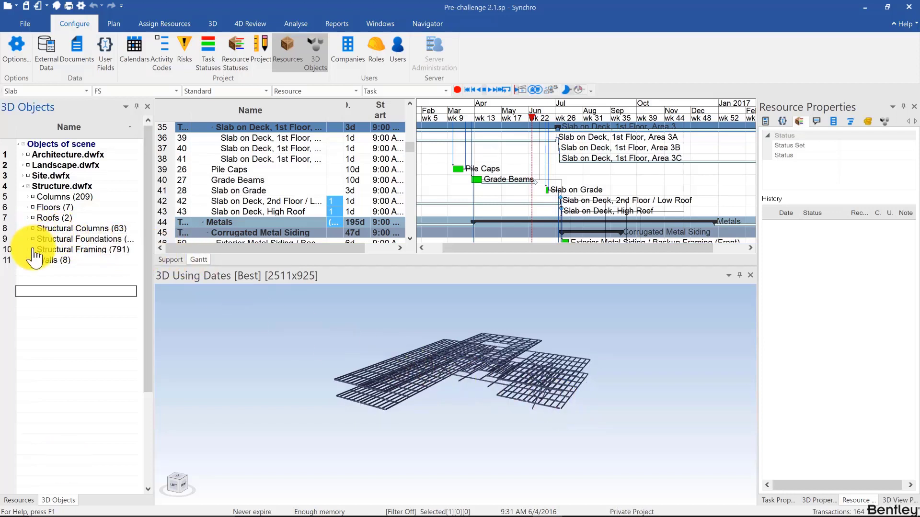
left_click(33, 249)
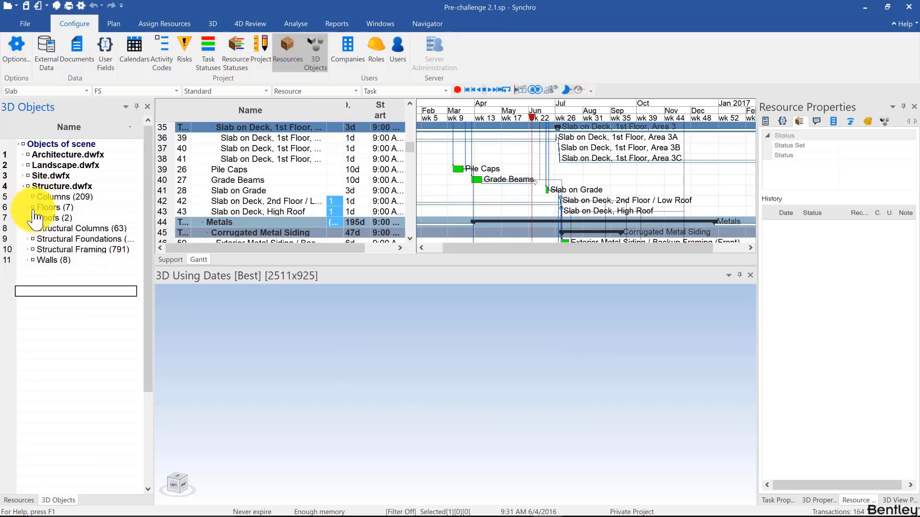
left_click(32, 207)
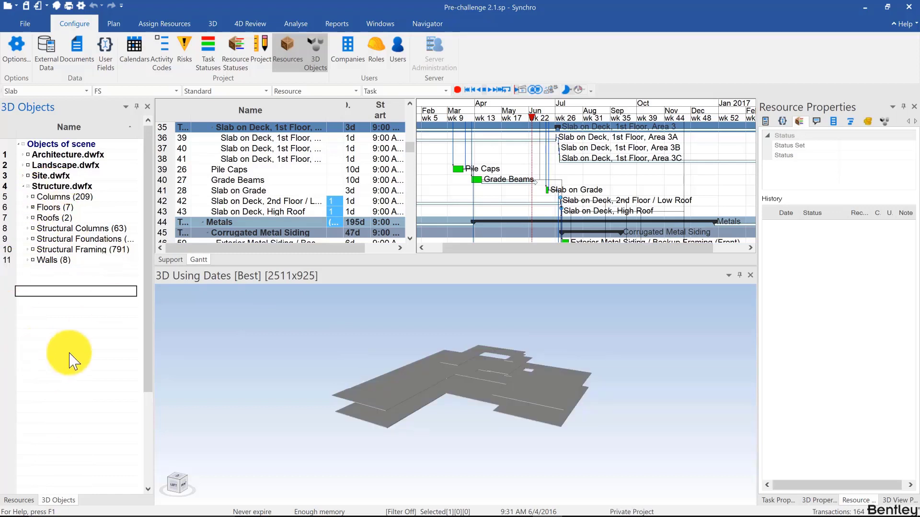
Step: Collapse the entire 3D objects tree and expand only Structure.dwfx to its object categories
right_click(81, 299)
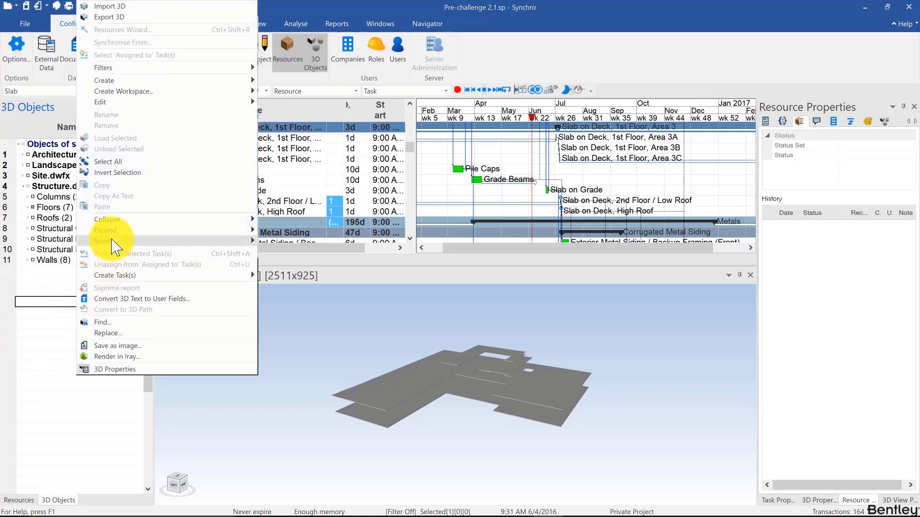
mouse_move(243, 218)
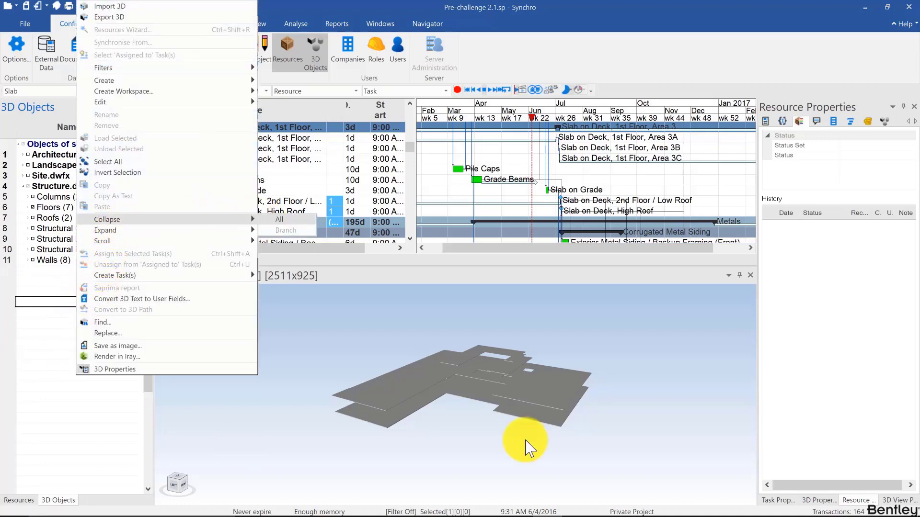
left_click(279, 218)
left_click(19, 144)
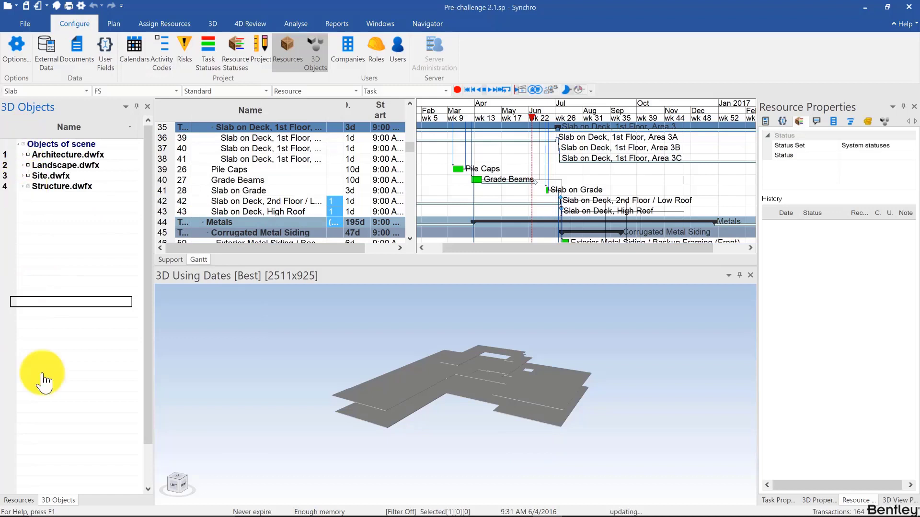
left_click(22, 186)
left_click(67, 312)
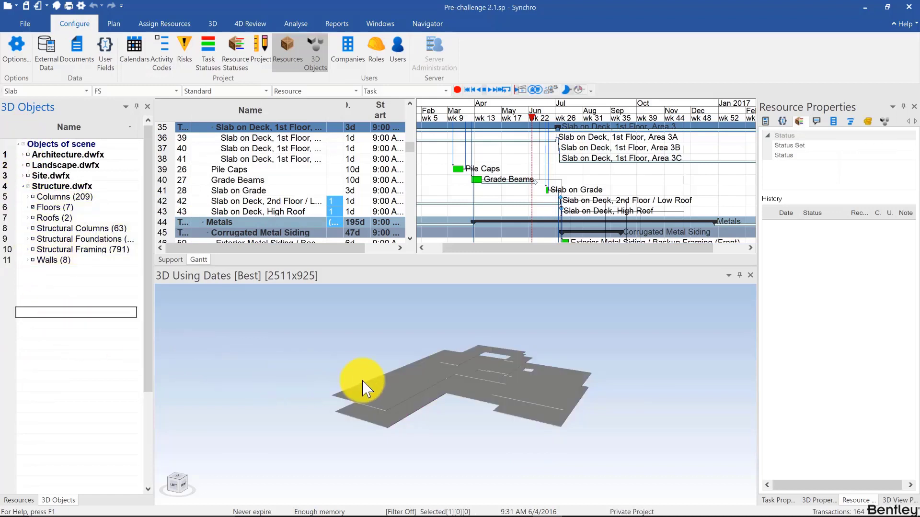
Step: Select the two large stacked floor slabs in the model together and clear the selection
left_click_drag(359, 384, 421, 421)
left_click(438, 437)
left_click(418, 459, "ctrl")
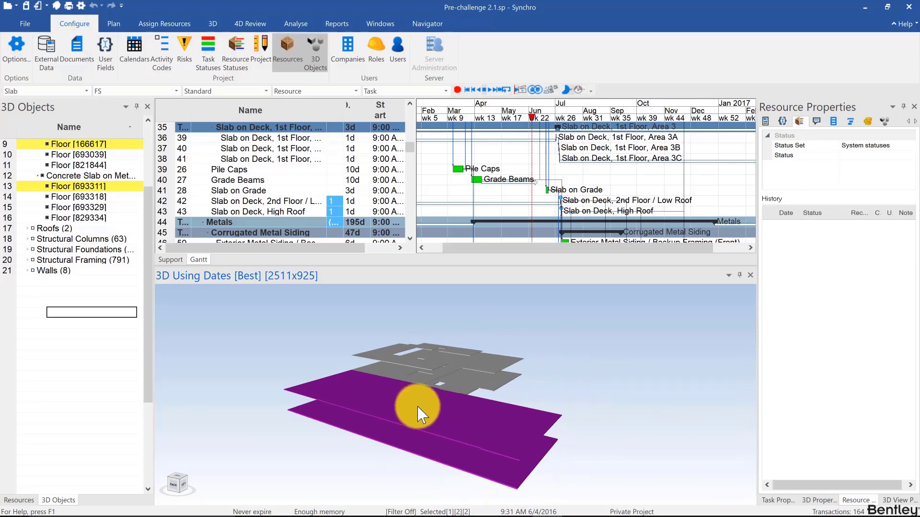
left_click(428, 450)
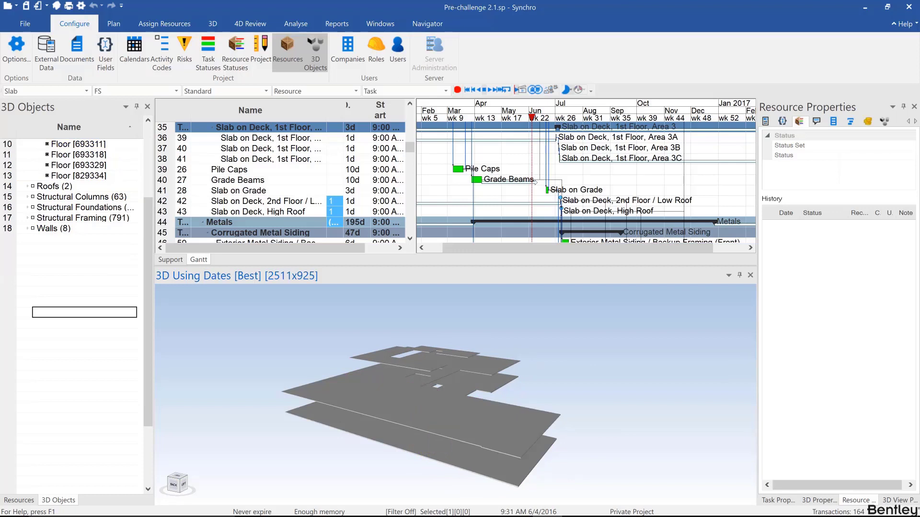
Step: Select Floor [693311], start Subdivide for it, and enlarge the 3D Subdivision window until its preview is usable
left_click(77, 144)
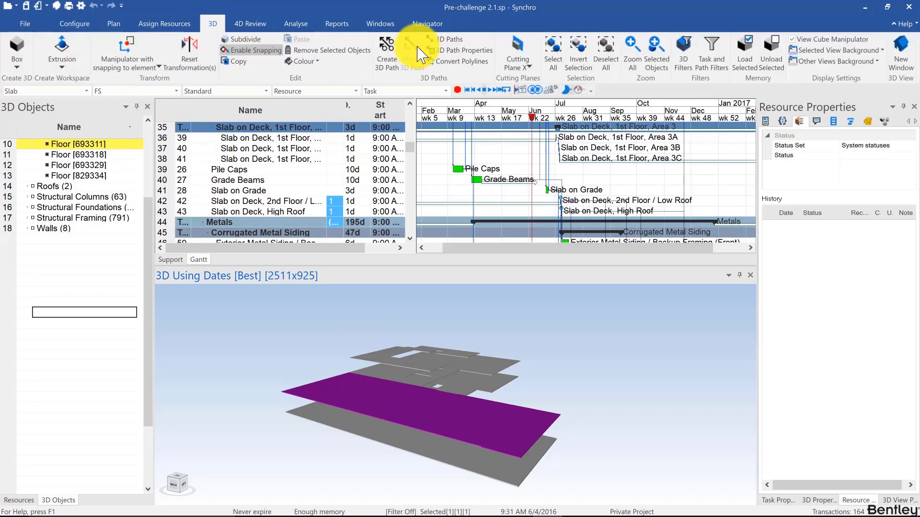
left_click(233, 43)
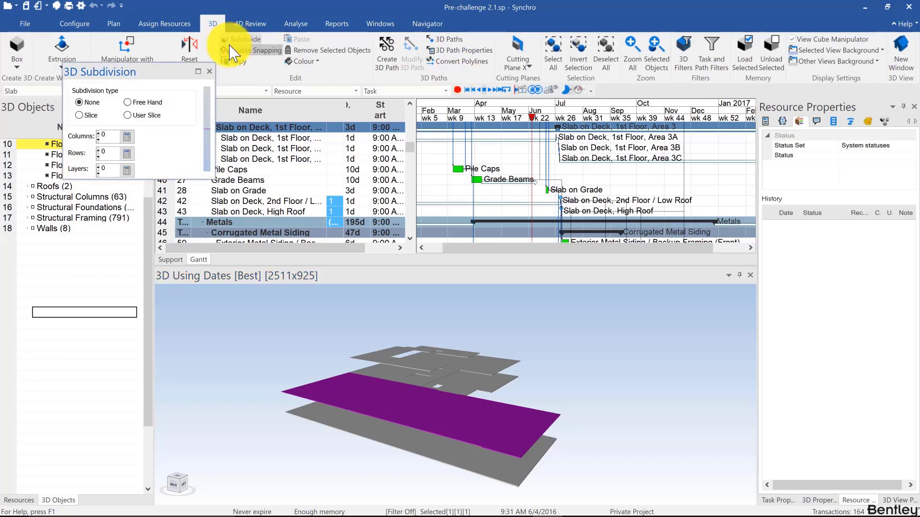
left_click_drag(211, 178, 425, 359)
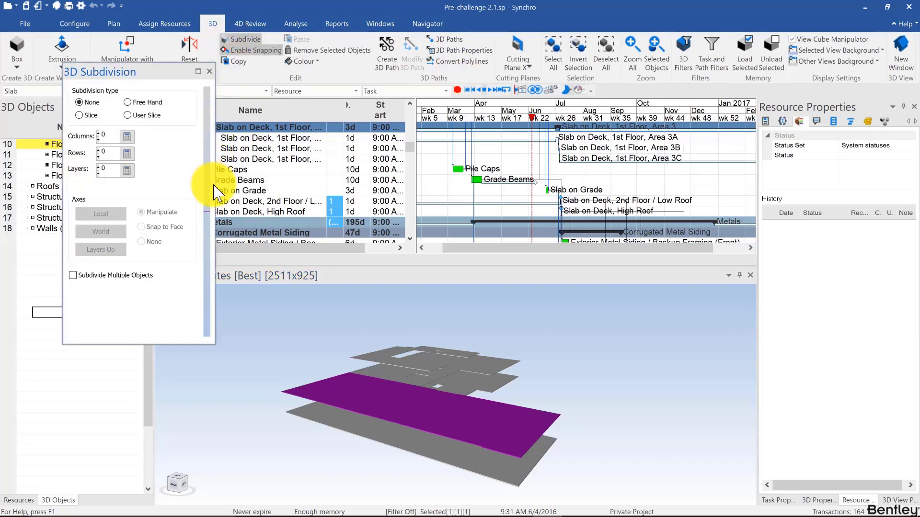
left_click_drag(214, 187, 481, 247)
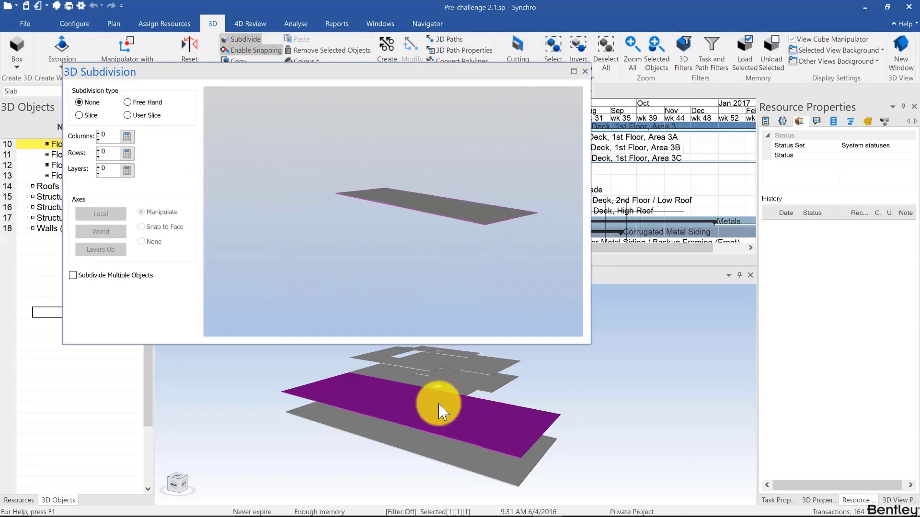
Step: Add the slab below to the selection and enable subdividing multiple objects for both floors
left_click(436, 451, "ctrl")
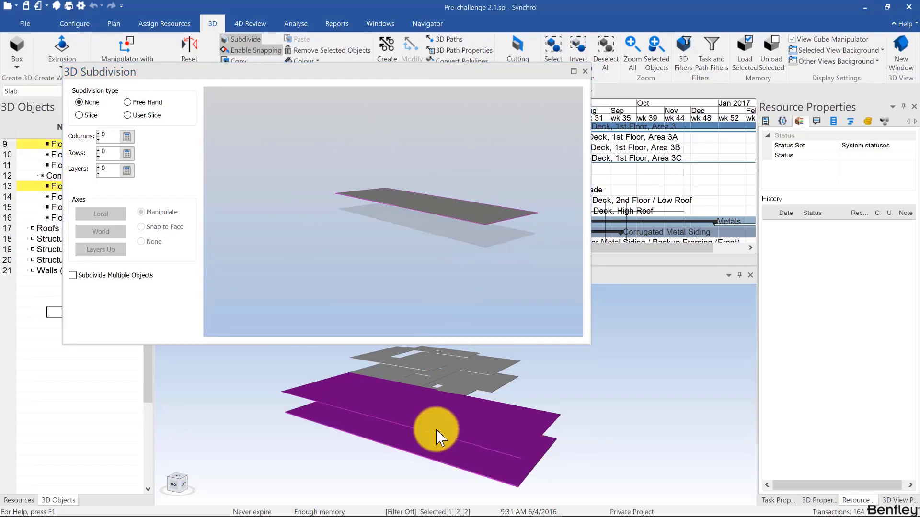
left_click_drag(431, 433, 408, 407)
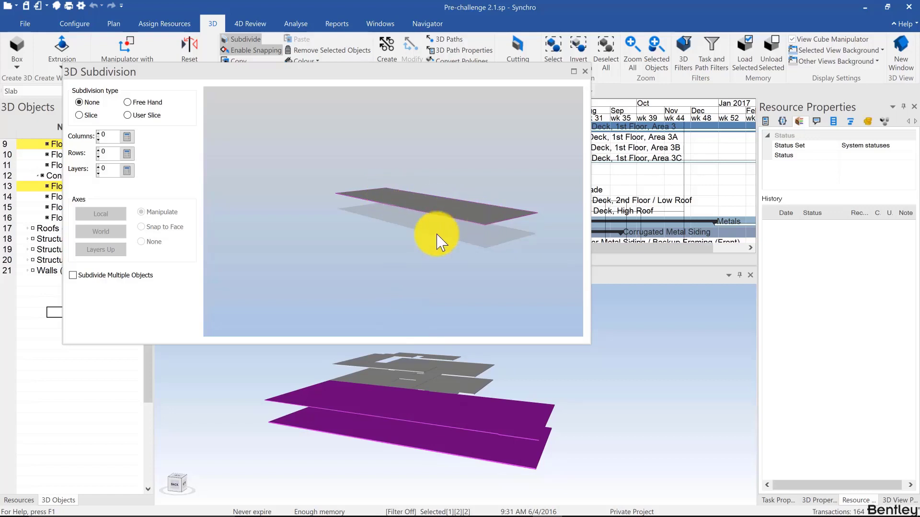
left_click(74, 276)
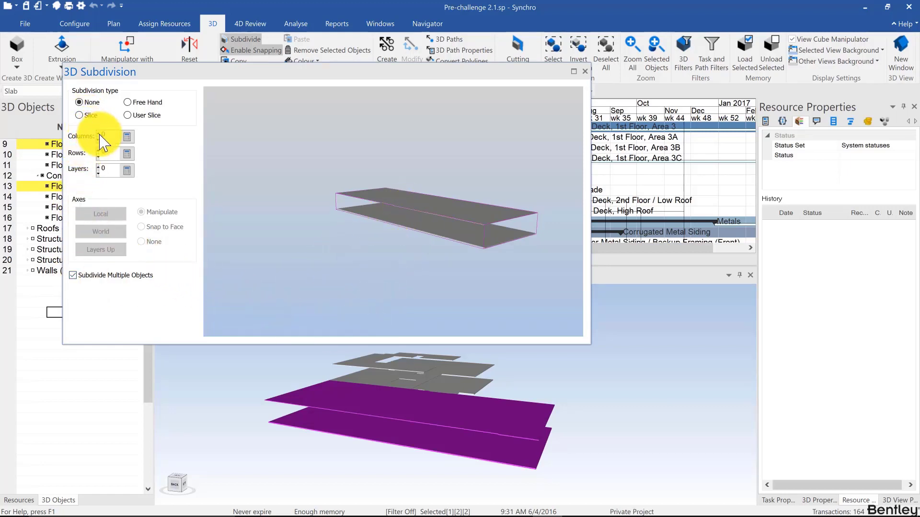
Step: Set the subdivision type to Slice with 1 column and 1 row for the two floors
left_click(81, 115)
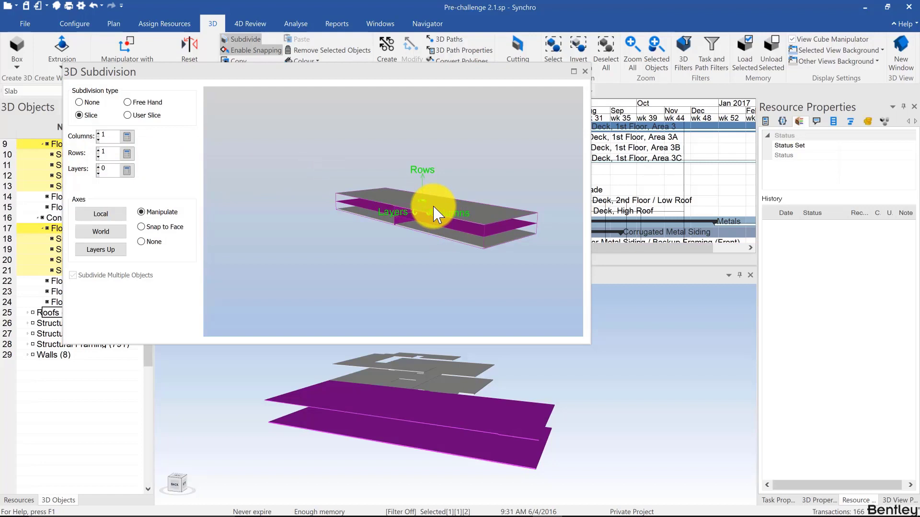
left_click_drag(412, 252, 416, 253)
scroll(402, 218, "up", 3)
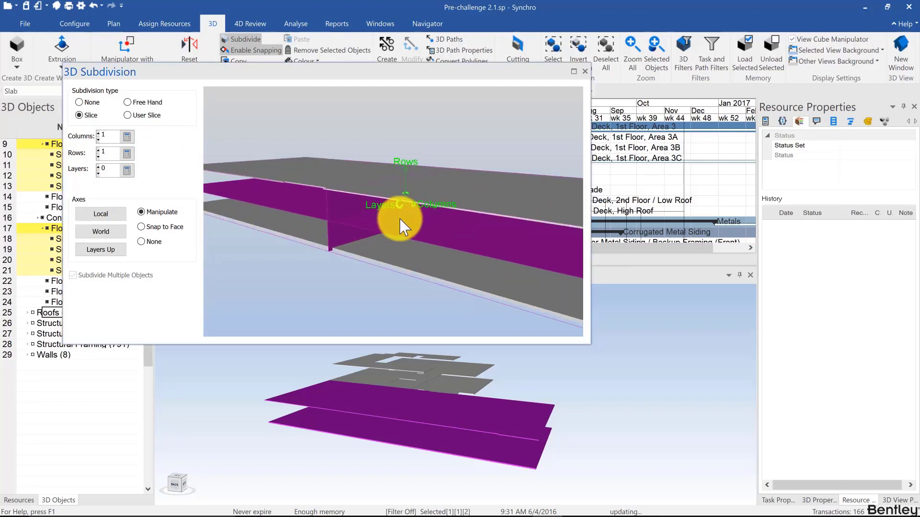
scroll(396, 251, "down", 3)
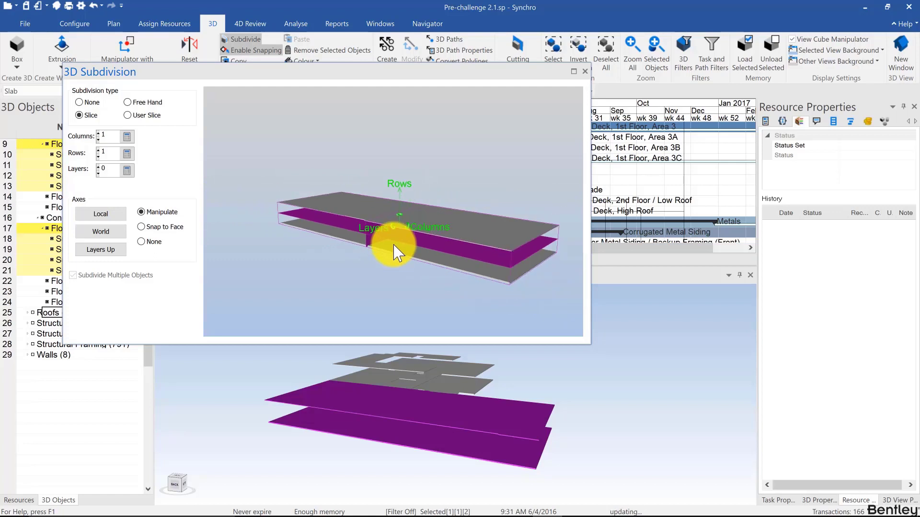
left_click_drag(394, 245, 395, 244)
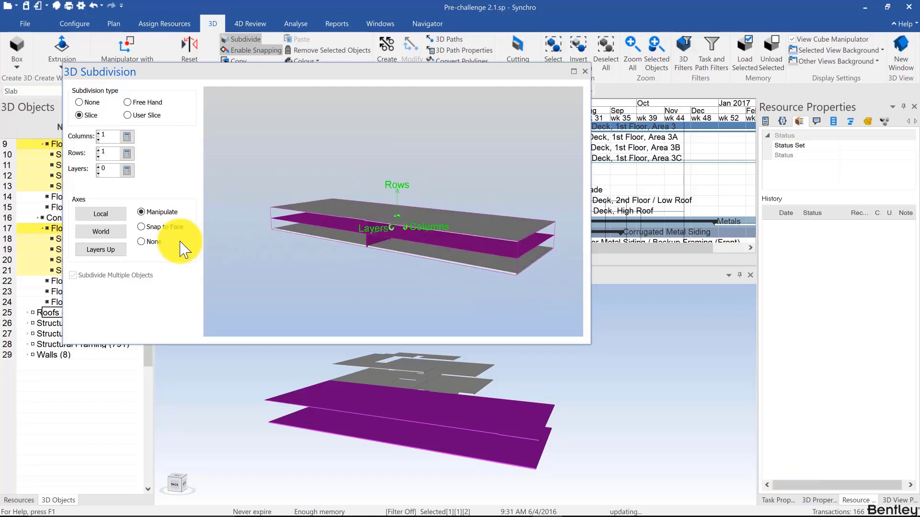
Step: Orient the subdivision axes with layers up and adjust them with the axis manipulator in the preview
left_click(100, 249)
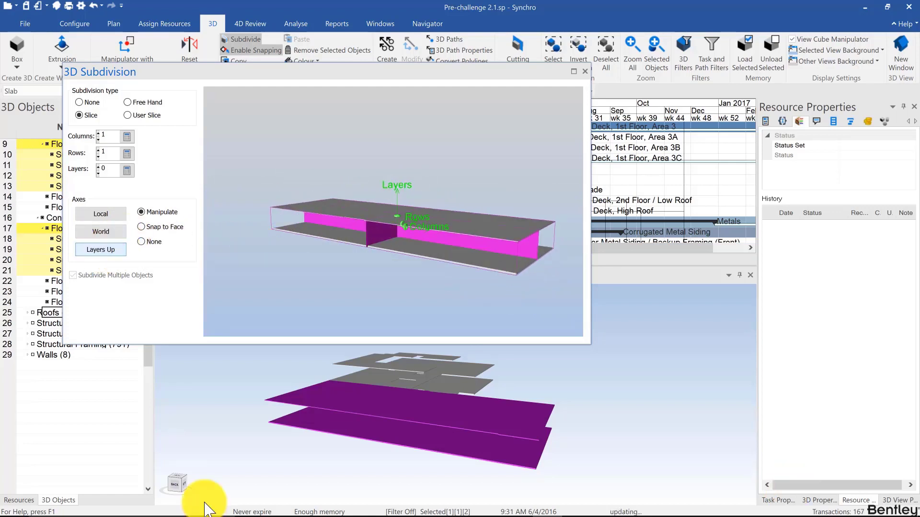
left_click_drag(373, 269, 363, 213)
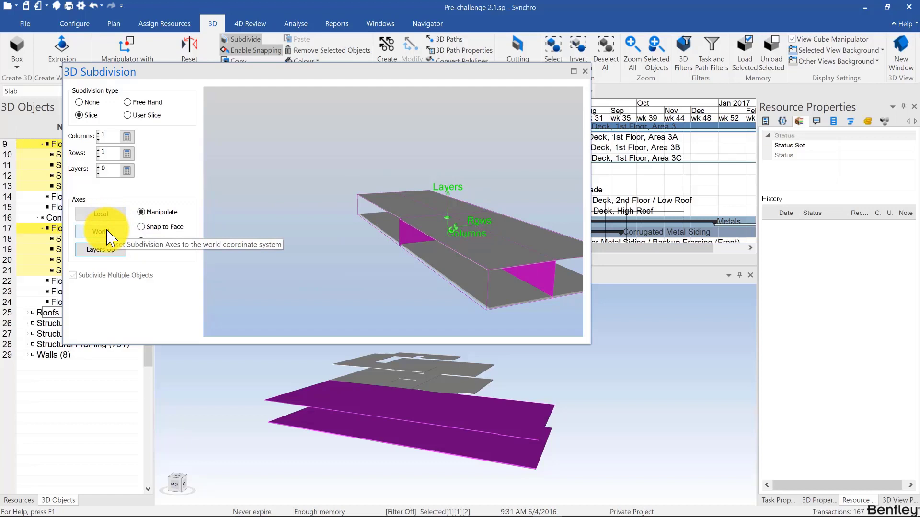
left_click_drag(349, 267, 369, 277)
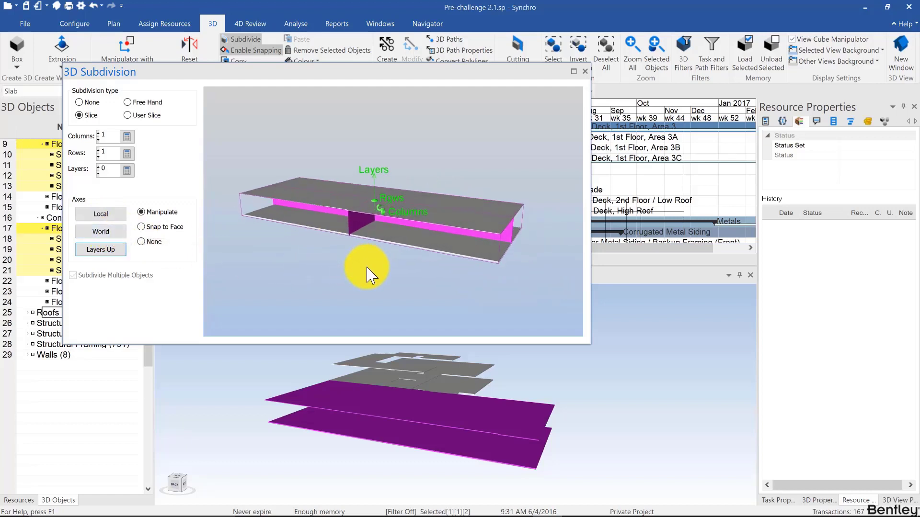
scroll(382, 205, "up", 3)
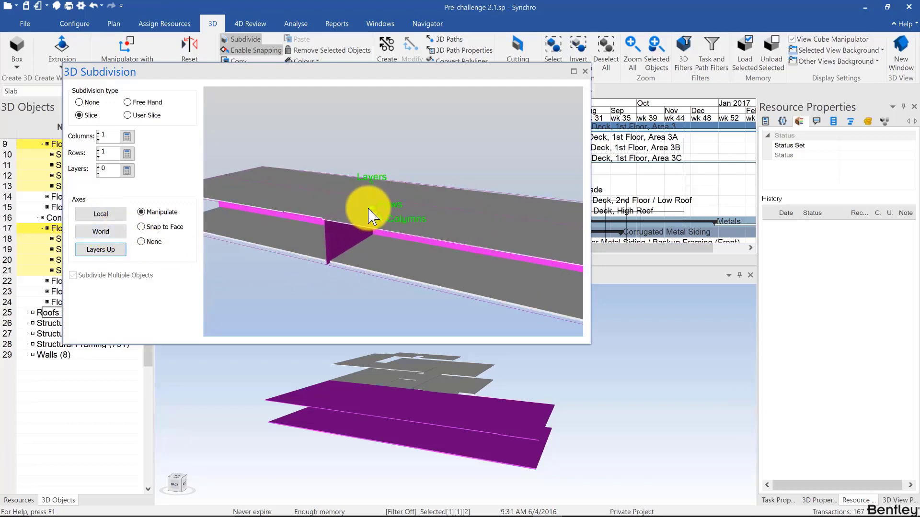
mouse_move(369, 215)
left_mouse_down()
mouse_move(282, 208)
mouse_move(377, 221)
left_mouse_up()
left_click_drag(440, 234, 353, 227)
mouse_move(457, 221)
left_mouse_down()
mouse_move(445, 210)
mouse_move(456, 225)
mouse_move(458, 217)
left_mouse_up()
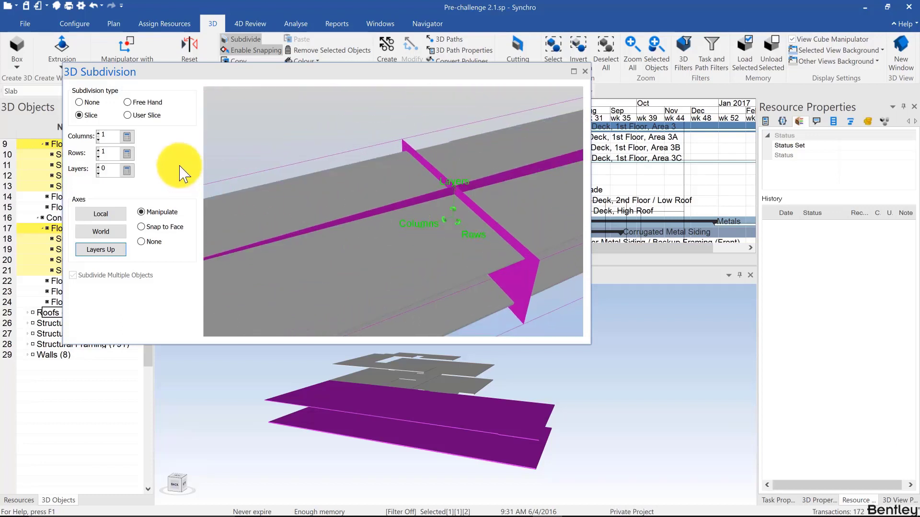
Step: Set the number of row slices to 0 and accept the removal of the assigned 3D objects
left_click(113, 152)
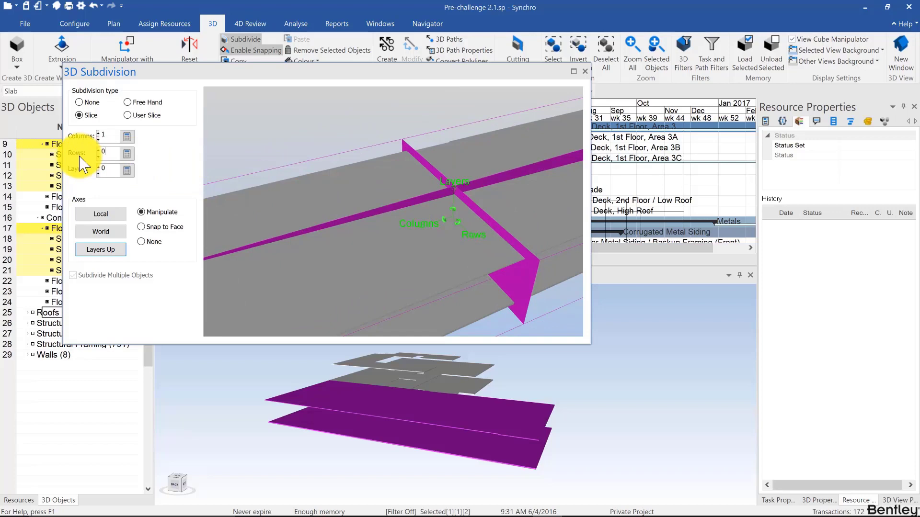
type("0")
left_click(111, 137)
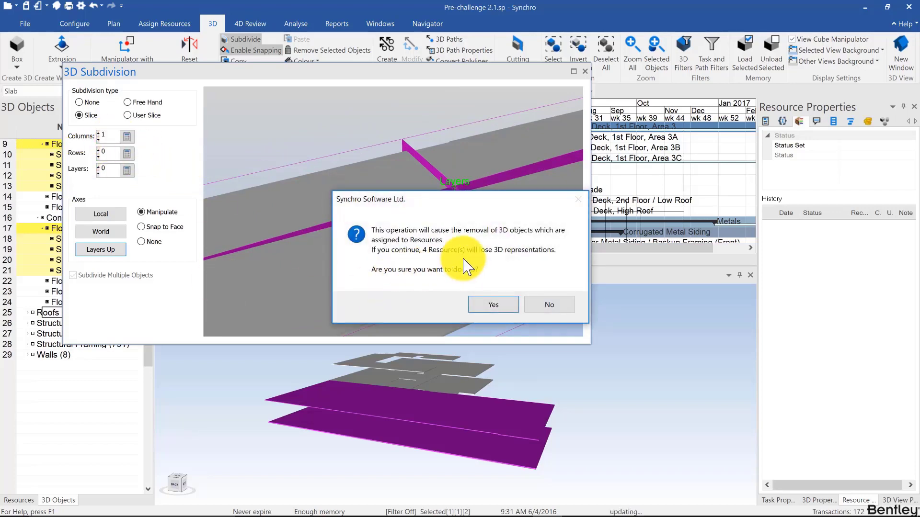
left_click(489, 305)
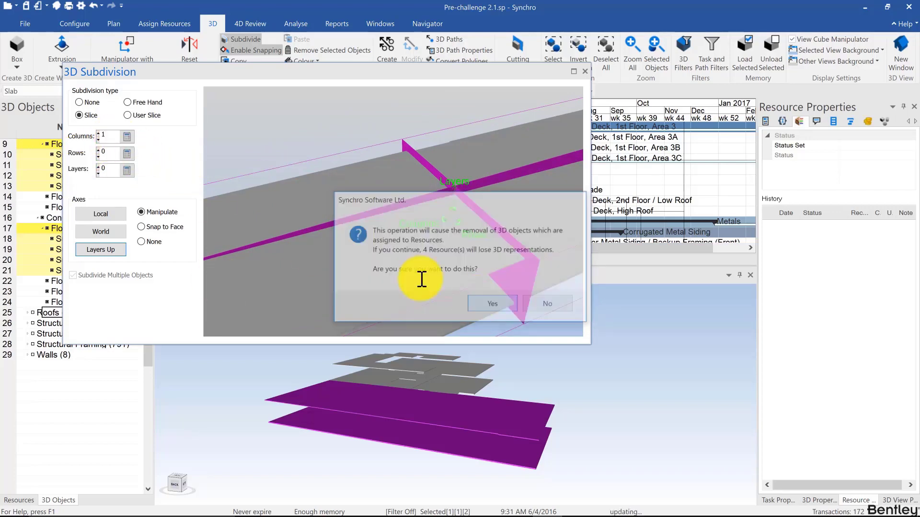
Step: Set the number of column slices to 0, accept the removal, and set the columns back to 1
left_click(110, 137)
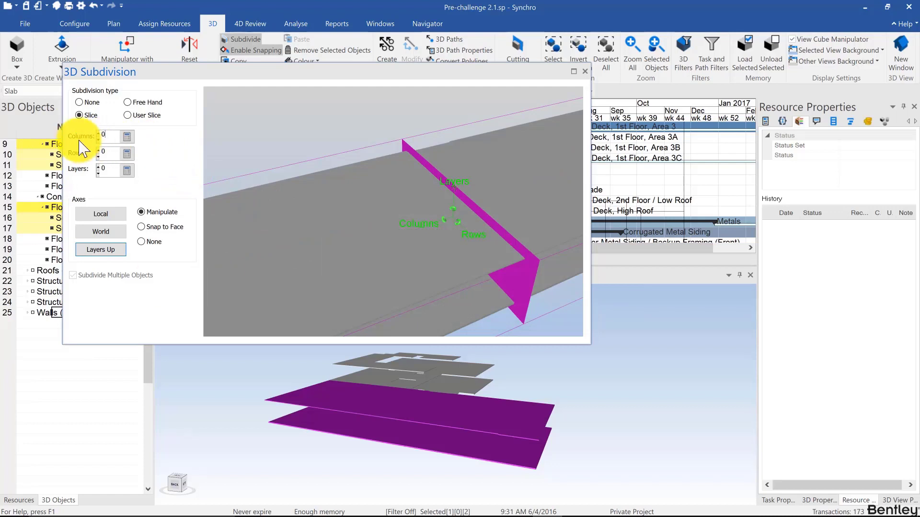
left_click(107, 152)
left_click(472, 301)
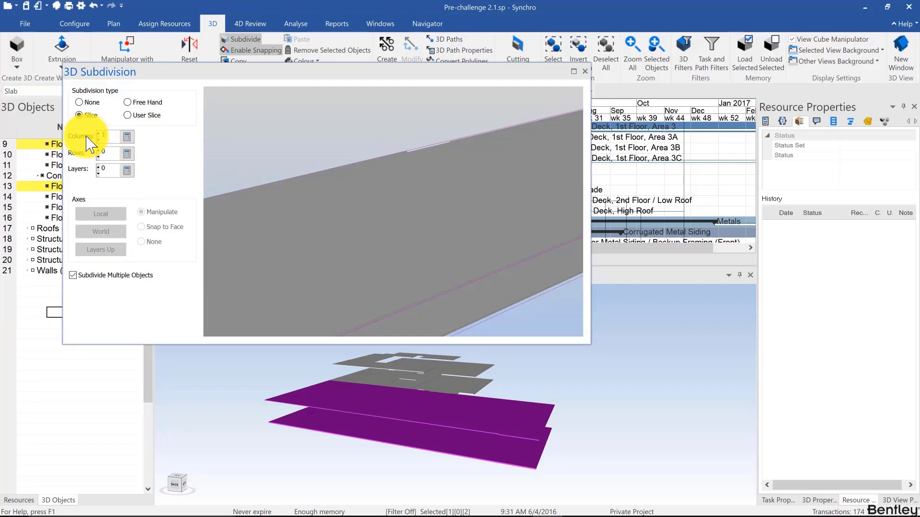
scroll(301, 220, "down", 3)
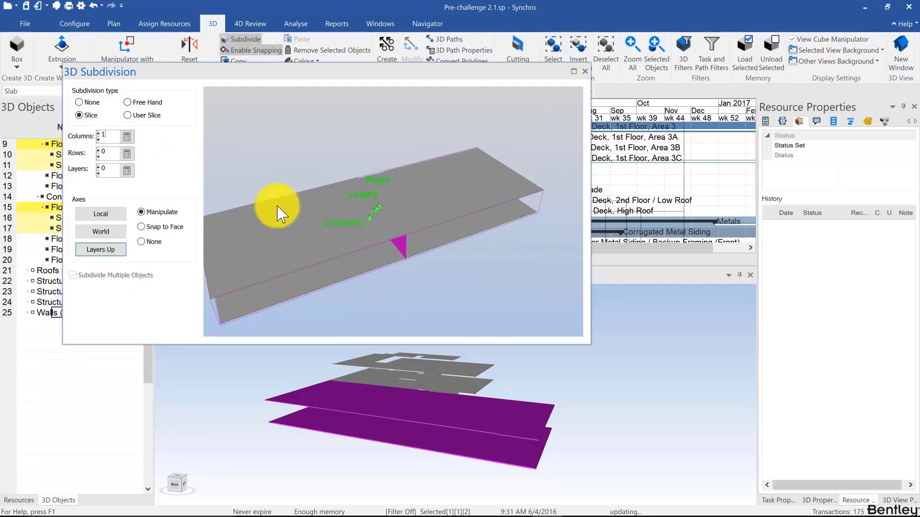
Step: Switch to User Slice with 2 columns and reposition the slices near opposite ends of the slabs, one at about 0.30
left_click(132, 115)
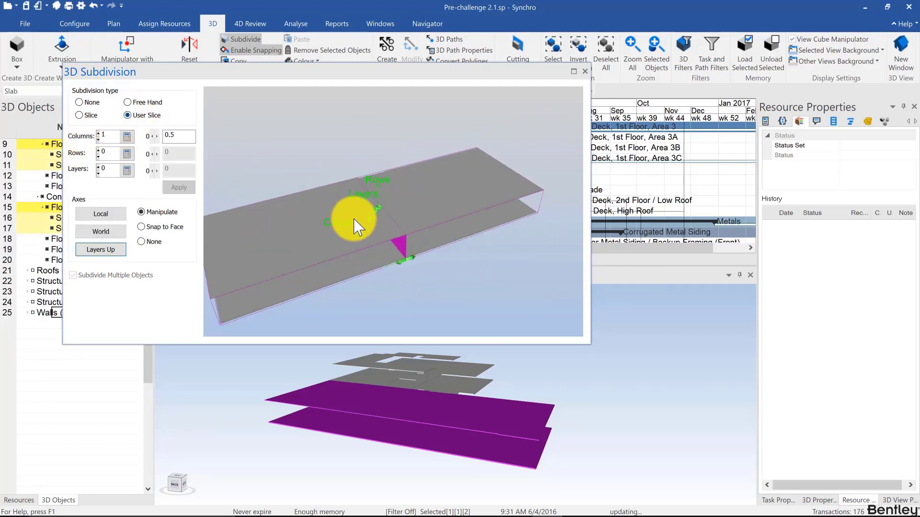
left_click_drag(365, 274, 462, 248)
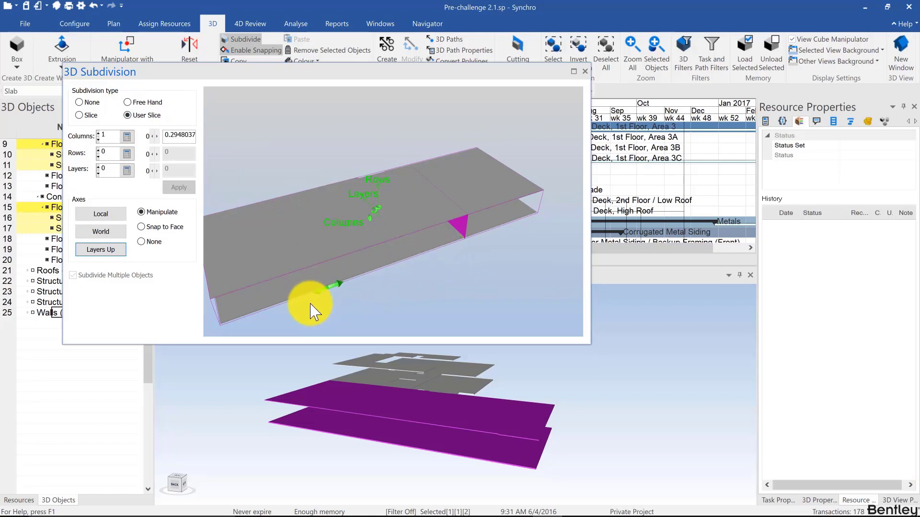
left_click(98, 133)
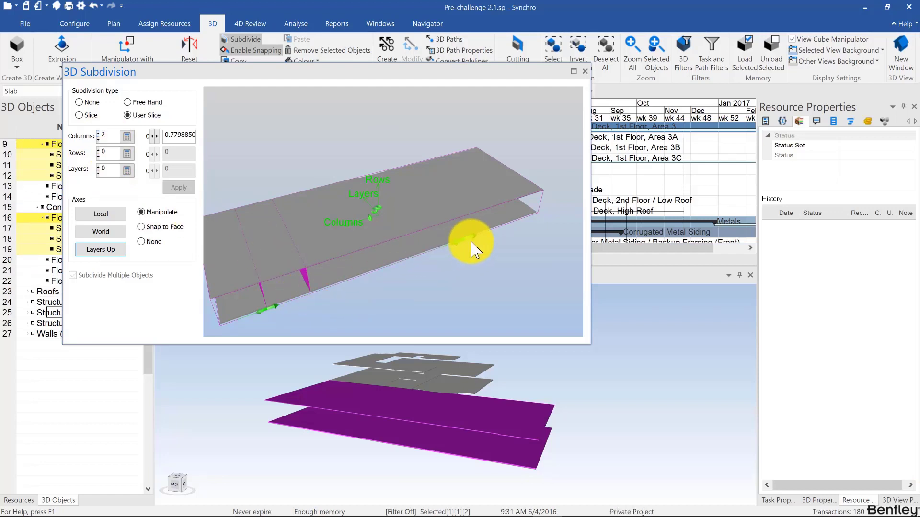
left_click_drag(472, 249, 435, 247)
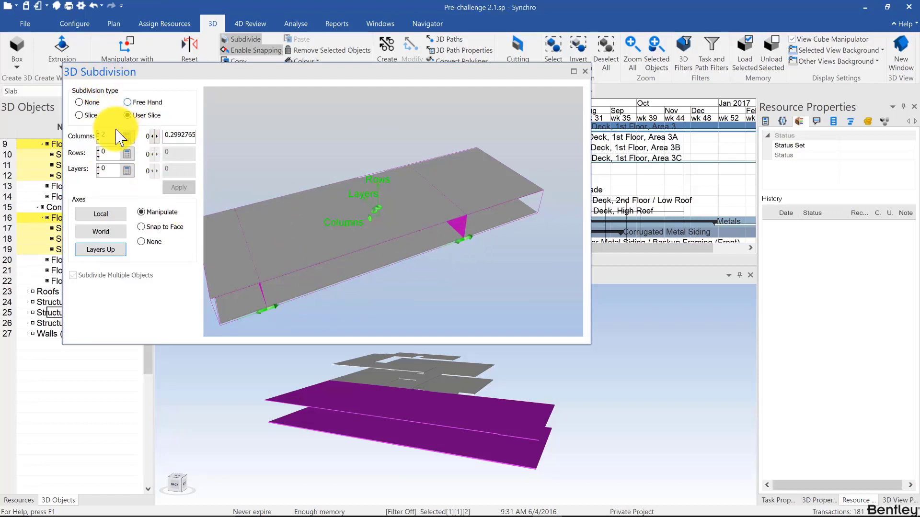
Step: Close the 3D Subdivision window and select individual slices of the slabs in the 3D view to check the division
left_click(585, 71)
scroll(450, 382, "down", 2)
left_click_drag(444, 389, 472, 425)
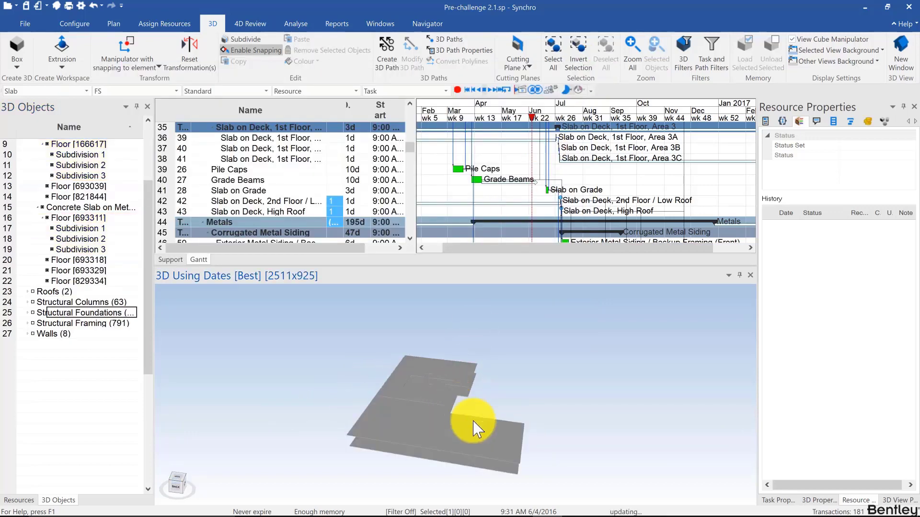
left_click(493, 439)
left_click(456, 439, "ctrl")
left_click(372, 421, "ctrl")
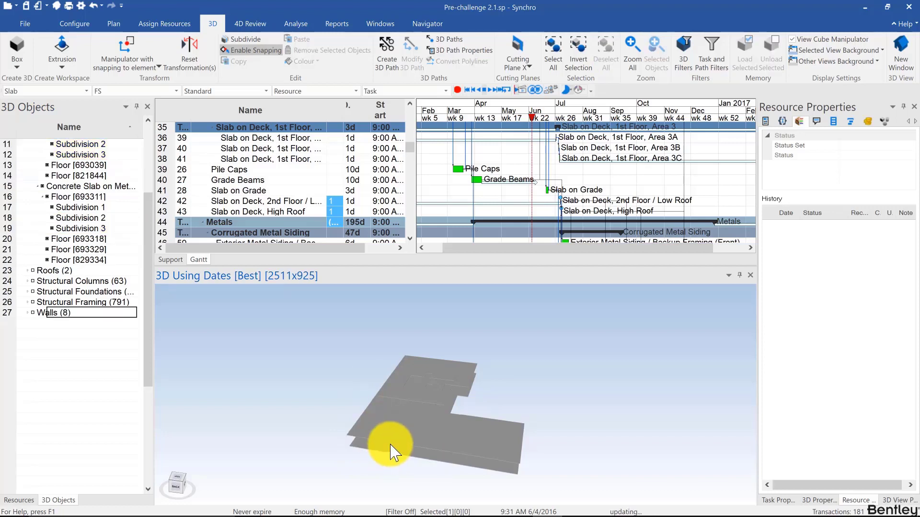
Step: Open 3D Subdivision for the end slice of the upper slab and load its whole subdivided object
left_click(498, 450)
left_click(249, 39)
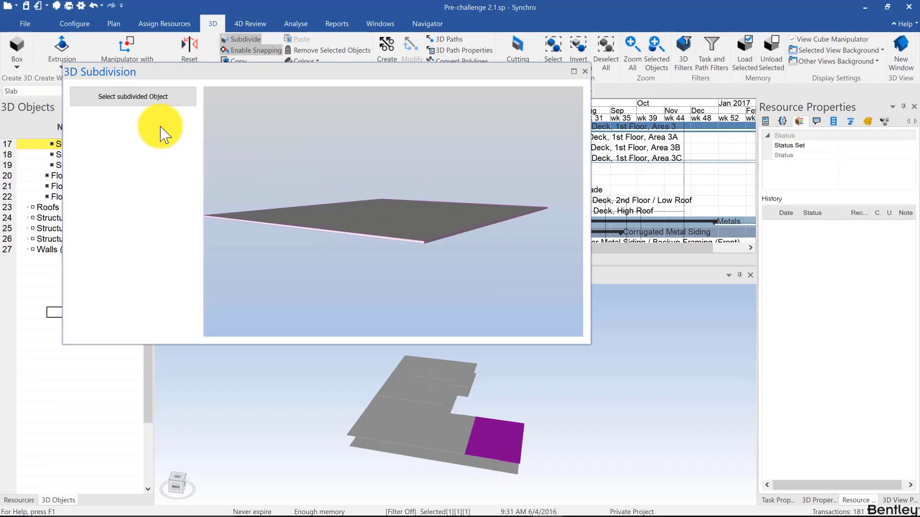
left_click(153, 107)
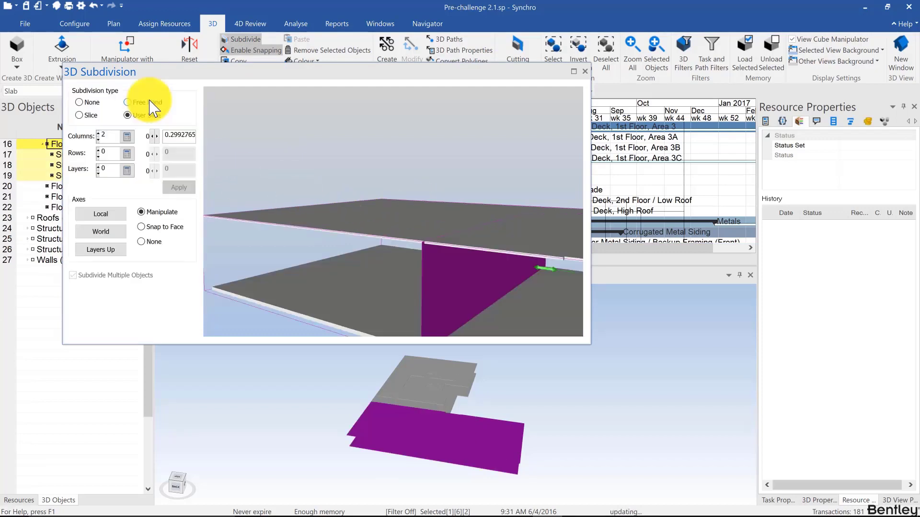
scroll(456, 230, "up", 5)
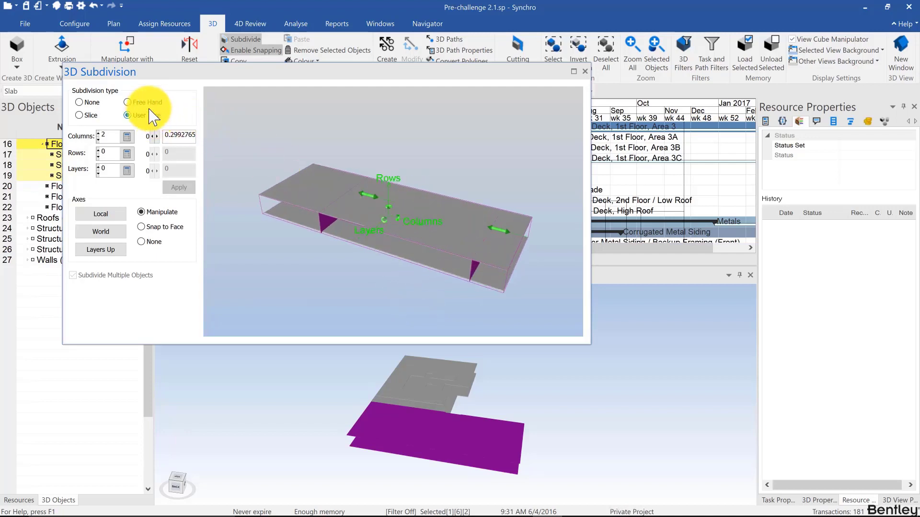
Step: Switch the subdivision type to Free Hand, accept the removal of the assigned 3D objects, and set the axes to Snap to Face
left_click(127, 101)
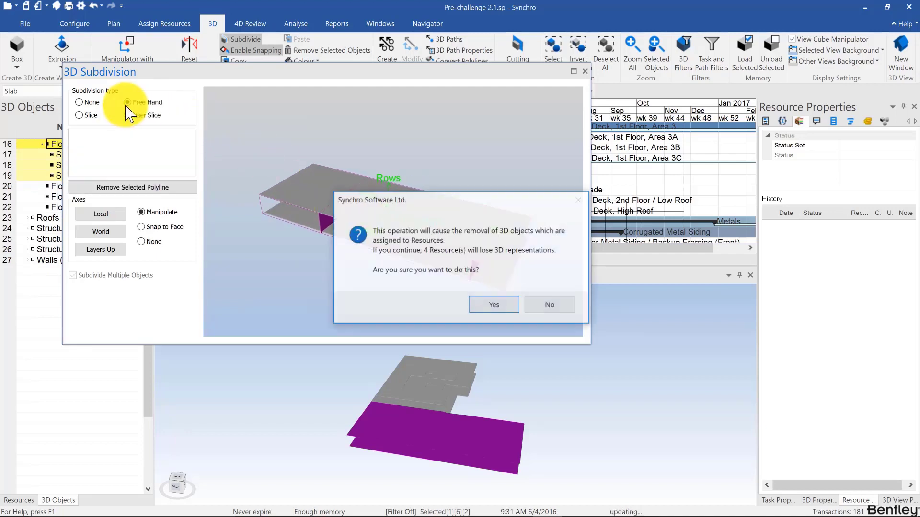
left_click(493, 305)
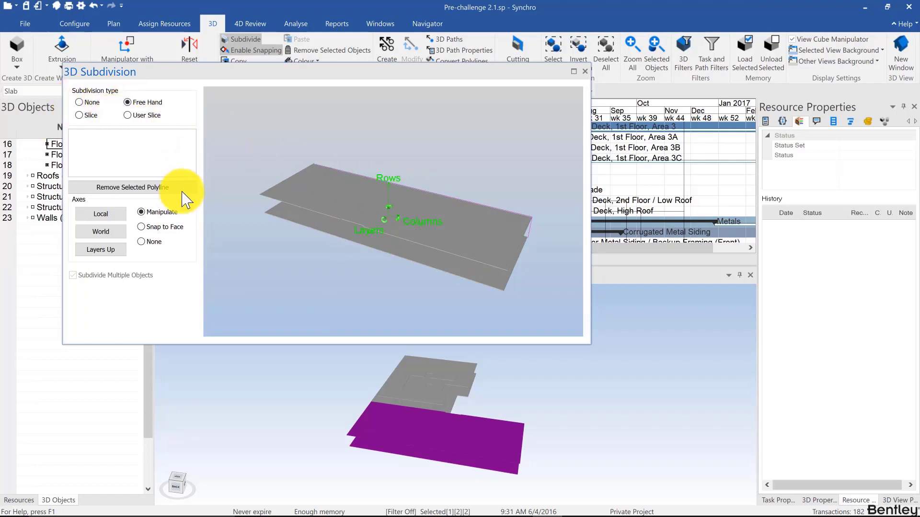
left_click(142, 227)
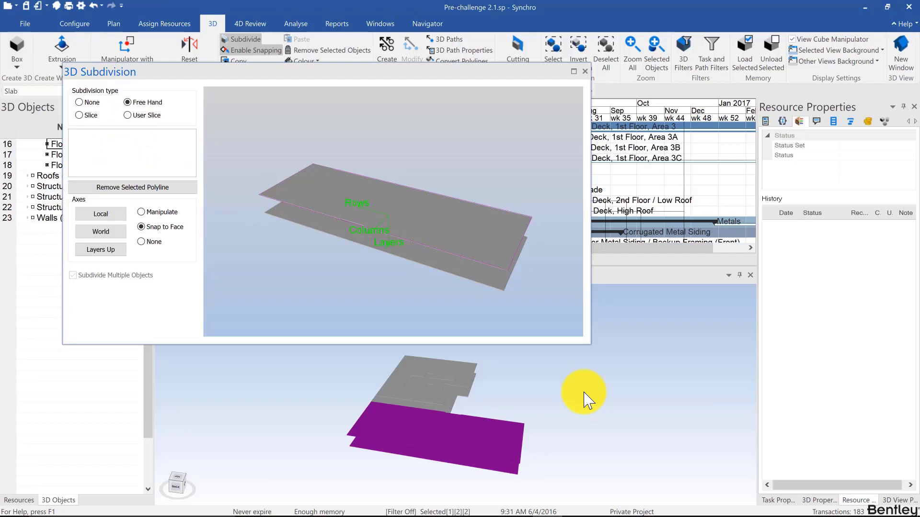
Step: Draw a zigzag freehand cutting polyline across the upper slab's face from its front edge to its far edge
right_click(293, 197)
left_click(314, 232)
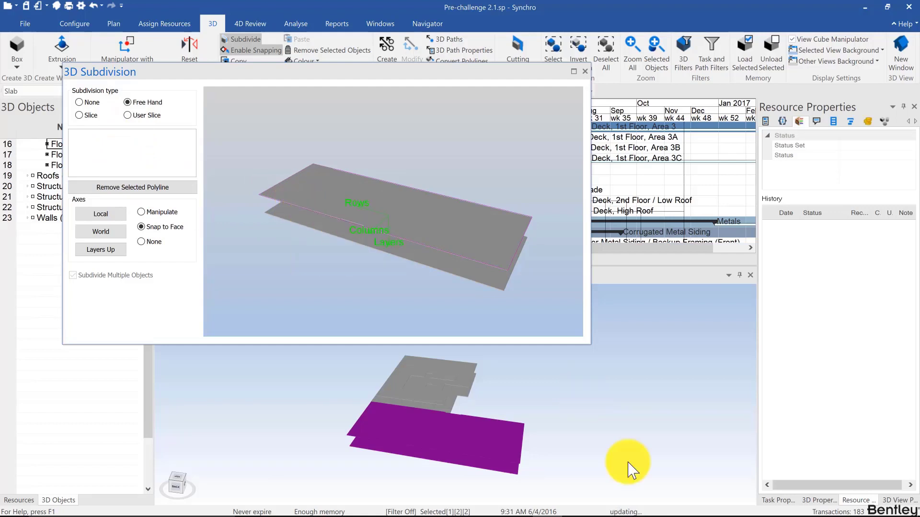
left_click(314, 211)
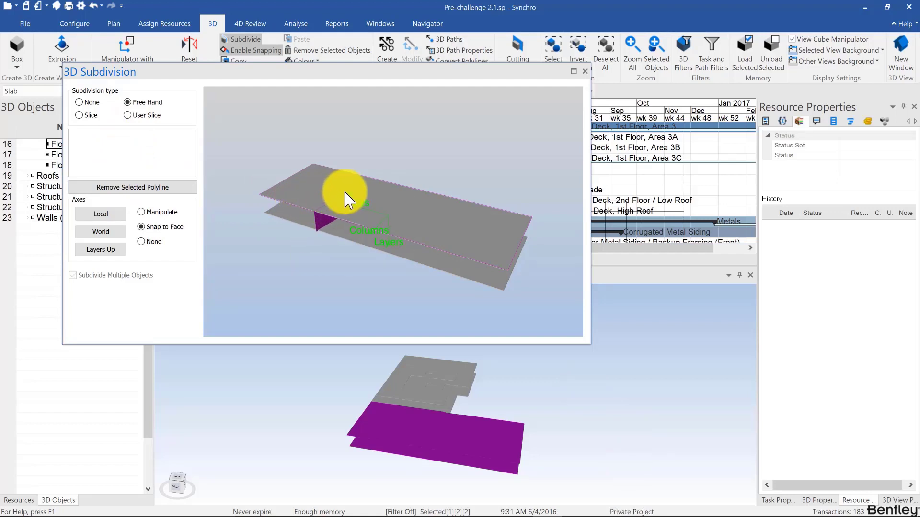
left_click(389, 207)
left_click(413, 217)
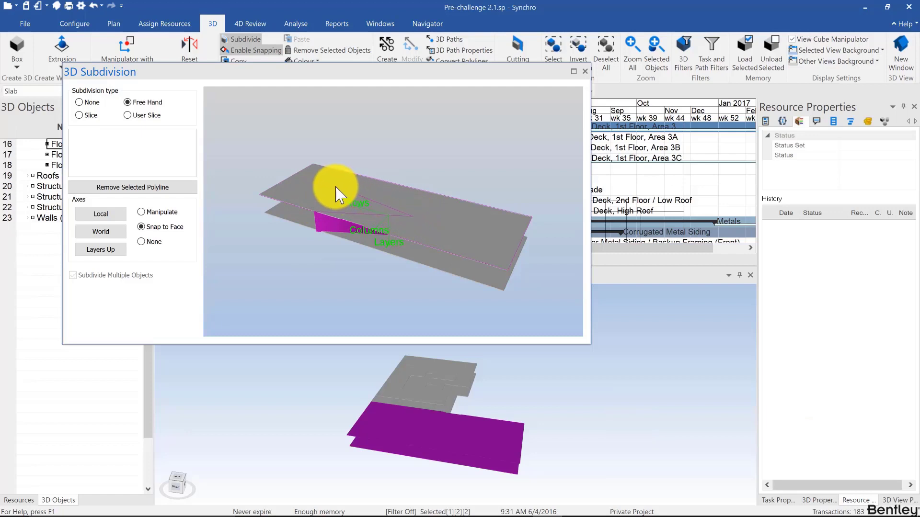
double_click(393, 185)
scroll(410, 226, "down", 2)
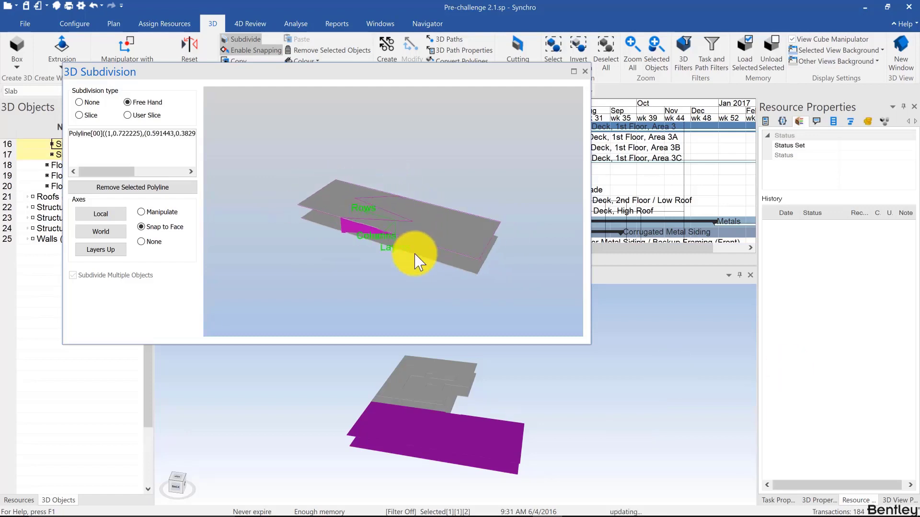
Step: Close the 3D Subdivision window and examine the freehand-cut slabs by selecting pieces in the 3D view
left_click(585, 71)
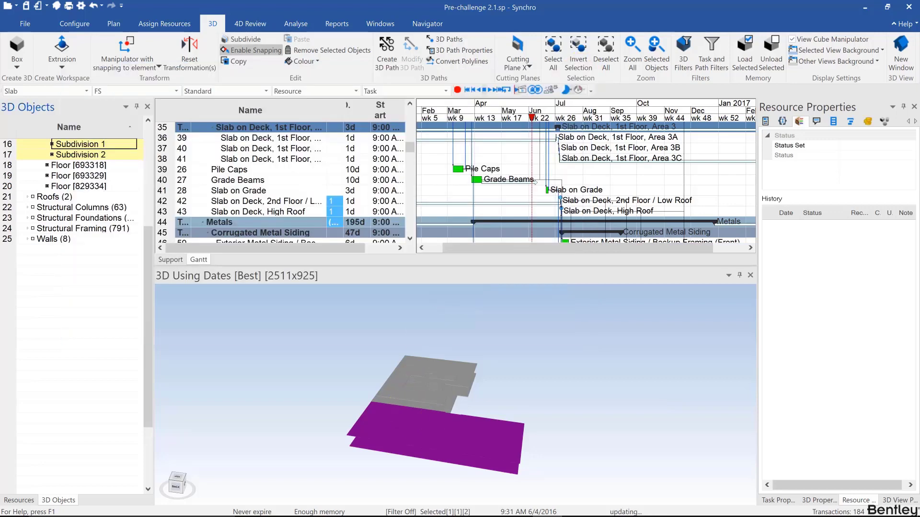
left_click(380, 422)
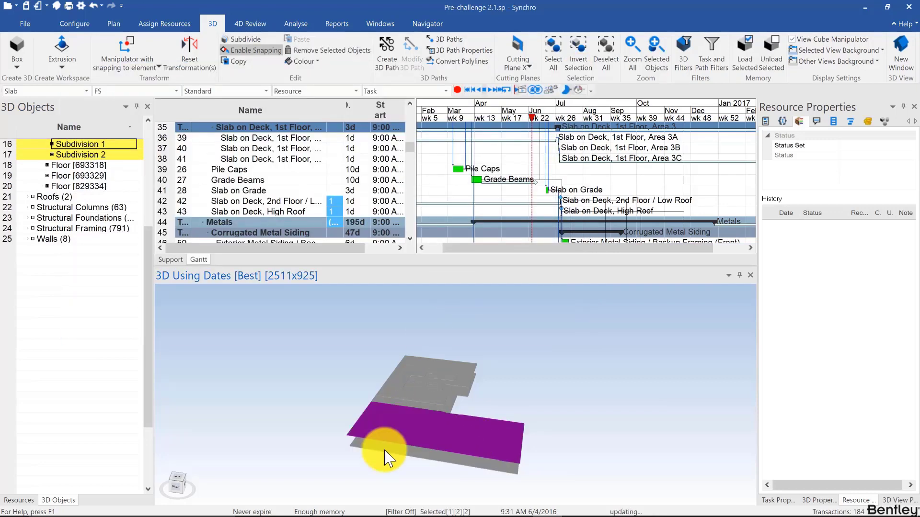
middle_click_drag(416, 439, 455, 445)
left_click(455, 444)
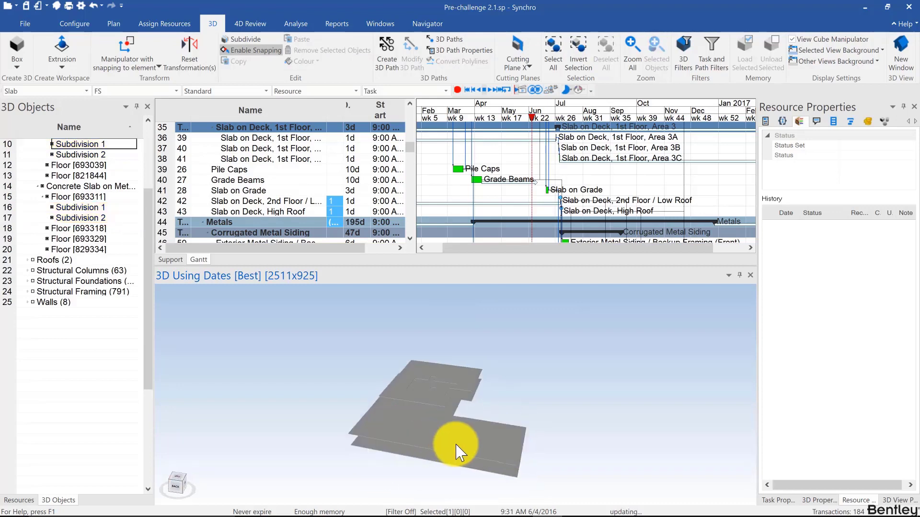
Step: Reopen the subdivided object of a freehand-cut piece, set its subdivision type to None, and accept the removal of the assigned 3D objects
left_click(494, 452)
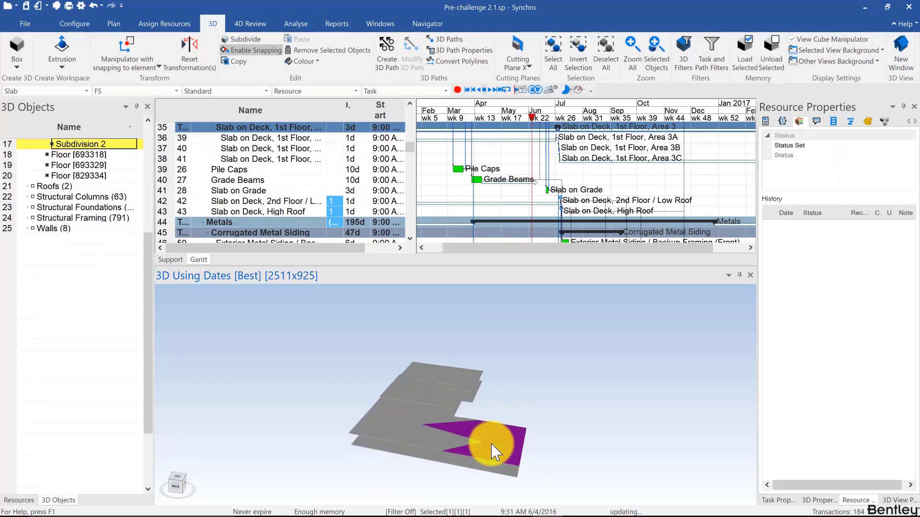
left_click(240, 41)
left_click(176, 110)
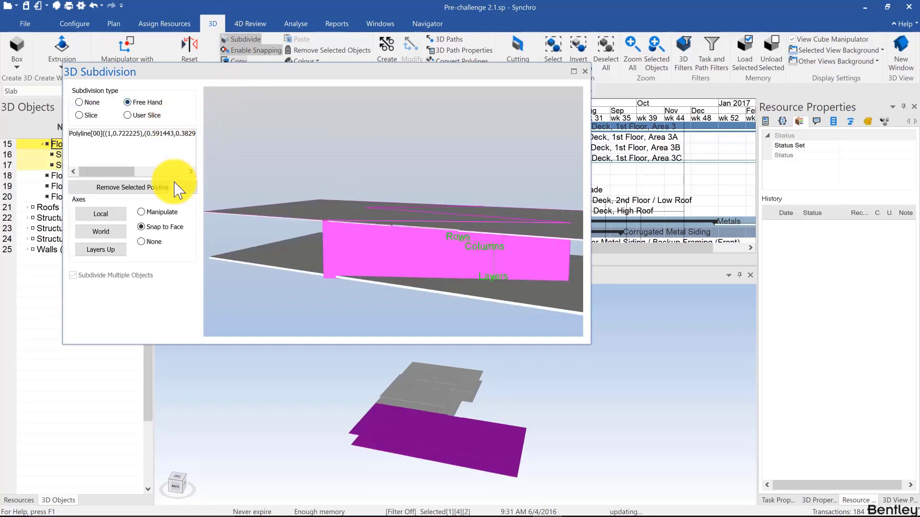
left_click(79, 102)
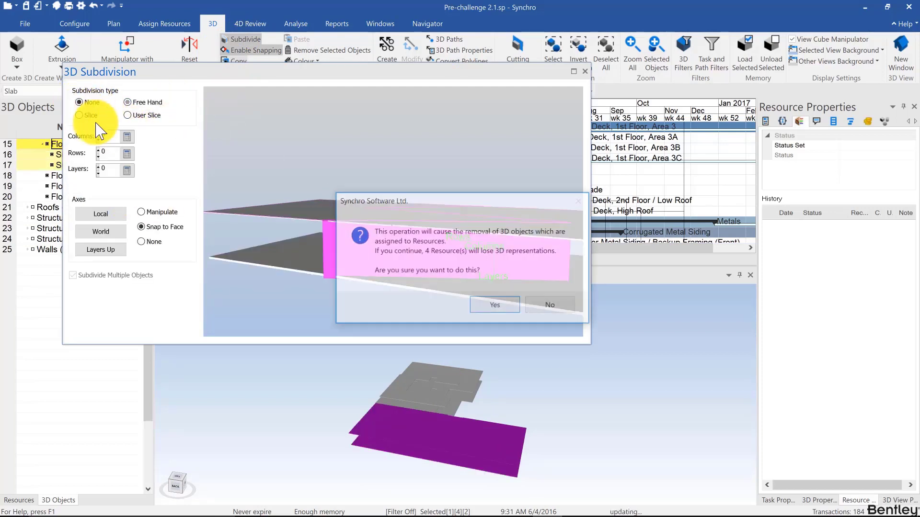
left_click(488, 306)
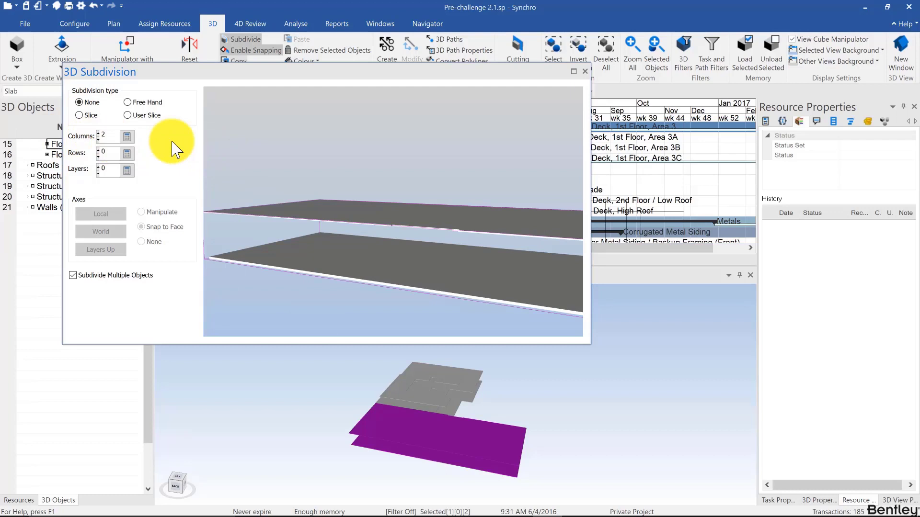
Step: Subdivide both slabs with the Slice type using 2 columns, 0 rows and 0 layers, and inspect the slices from above
key("Return")
scroll(355, 235, "down", 3)
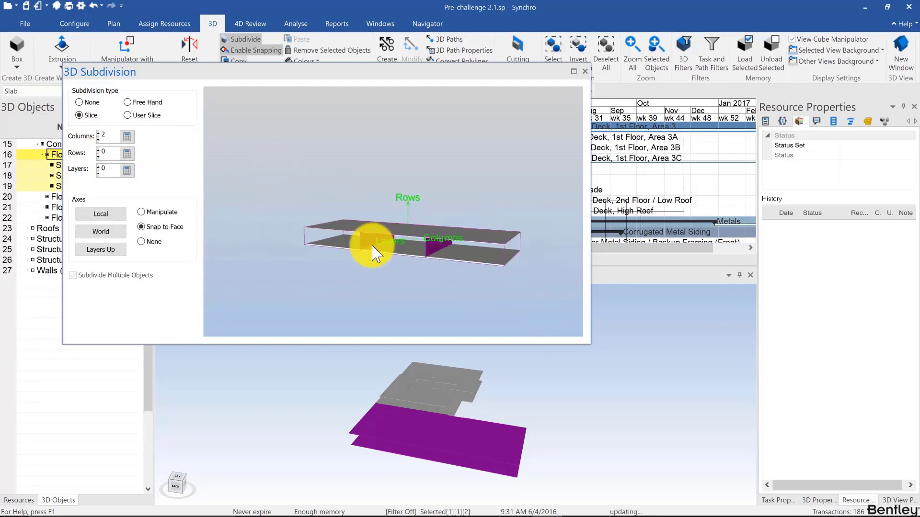
left_click_drag(406, 291, 459, 206)
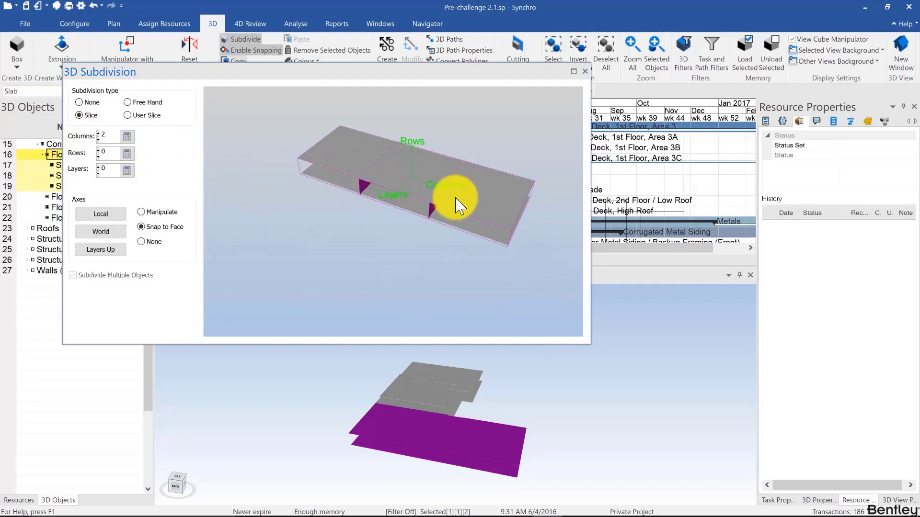